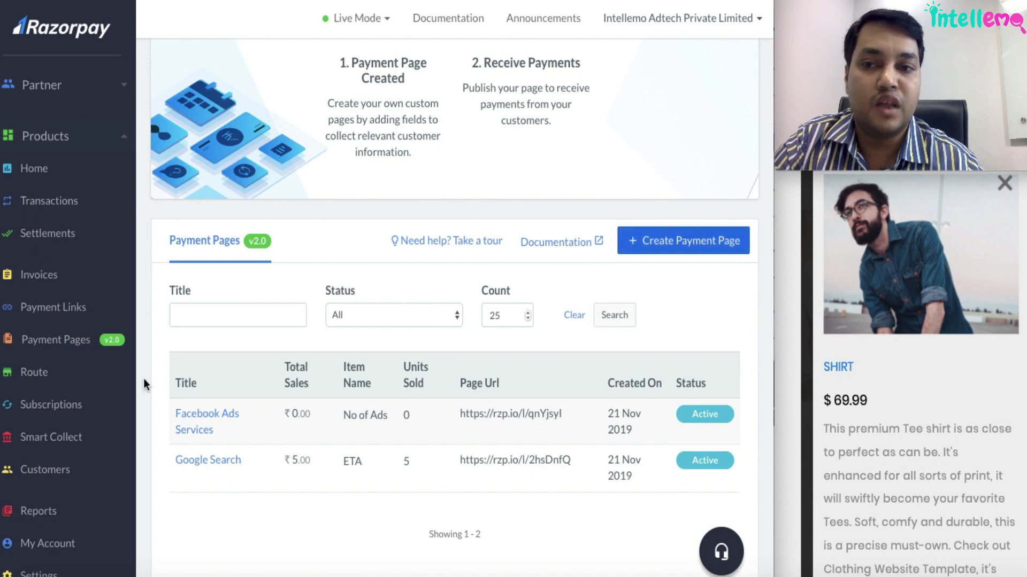
# Create a new payment page from the Product Sale template and open its editor
pyautogui.click(695, 245)
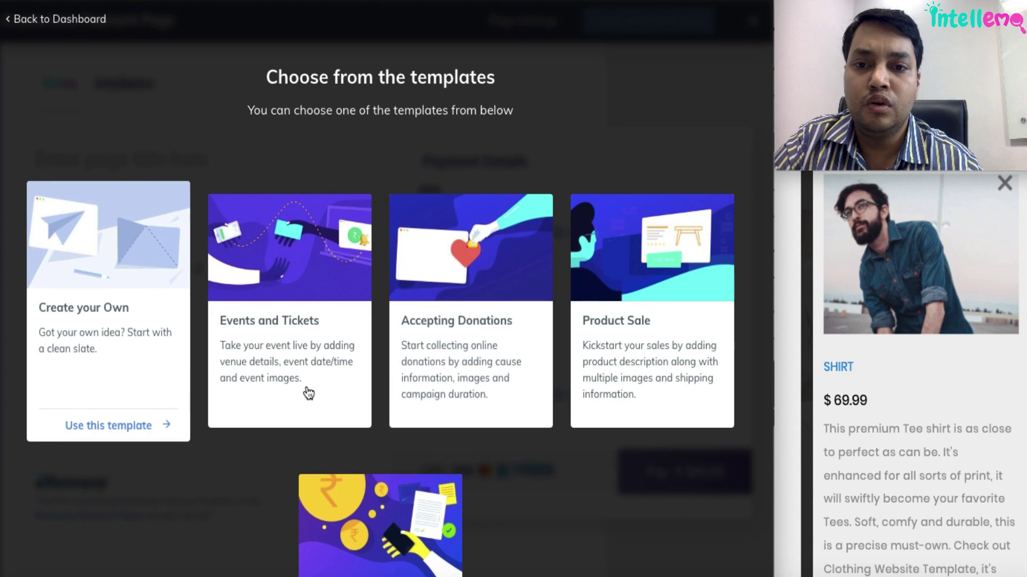
pyautogui.scroll(-2, 588, 321)
pyautogui.click(637, 302)
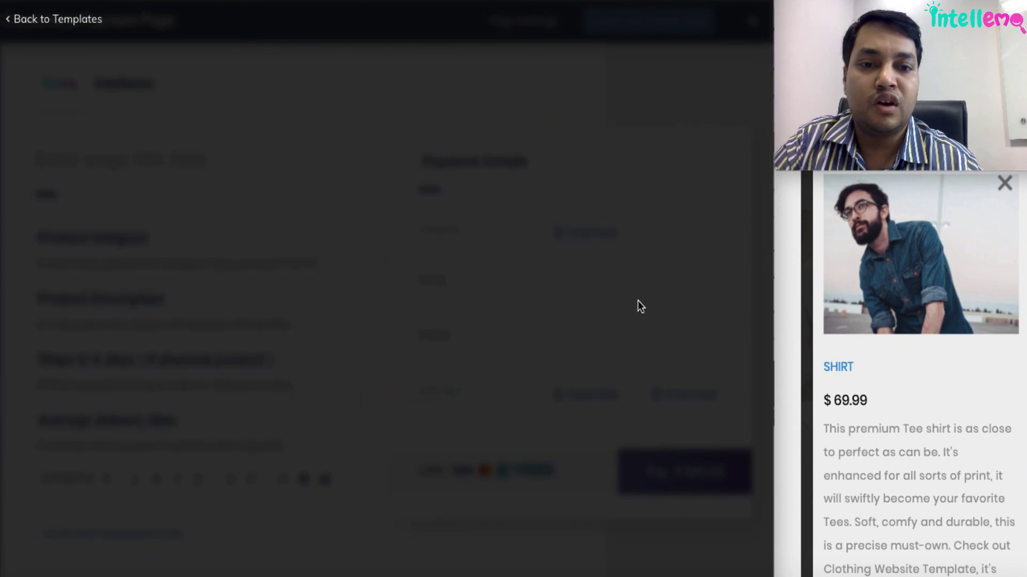
pyautogui.click(411, 297)
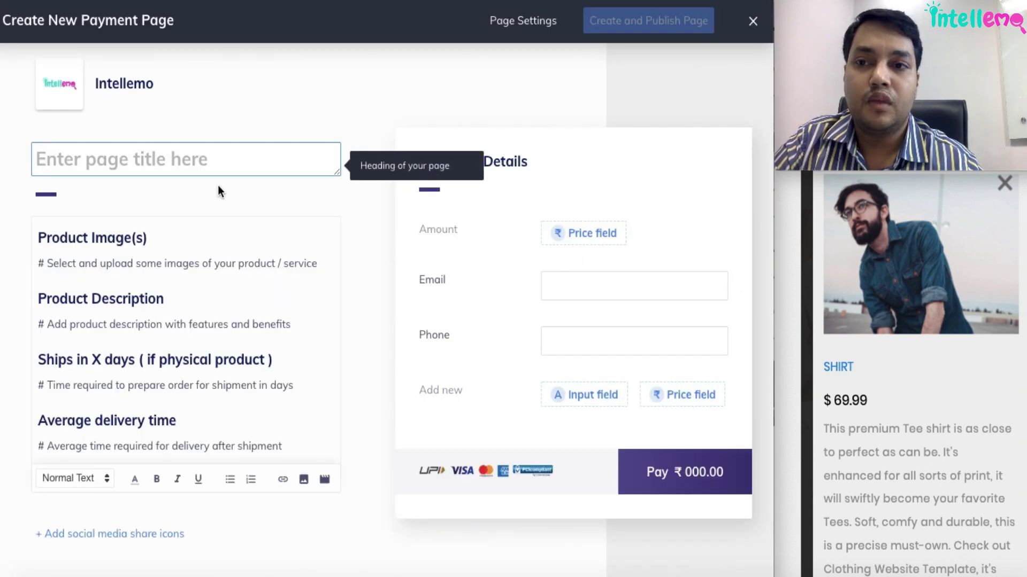
# Title the page 'Accelerated Mobile Pages' and delete the Product Image(s) section from the description
pyautogui.write('Ac')
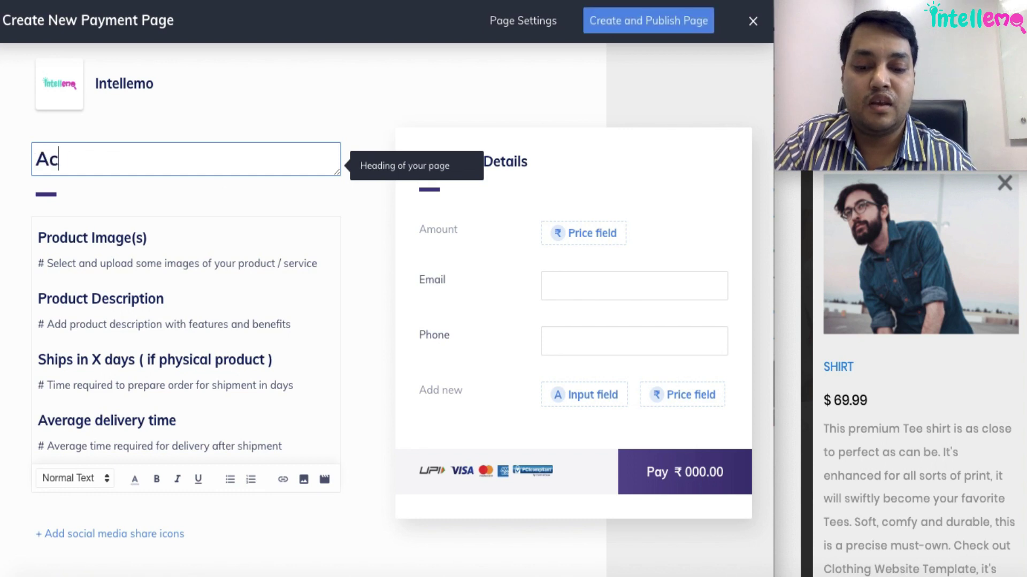
pyautogui.write('celerated M')
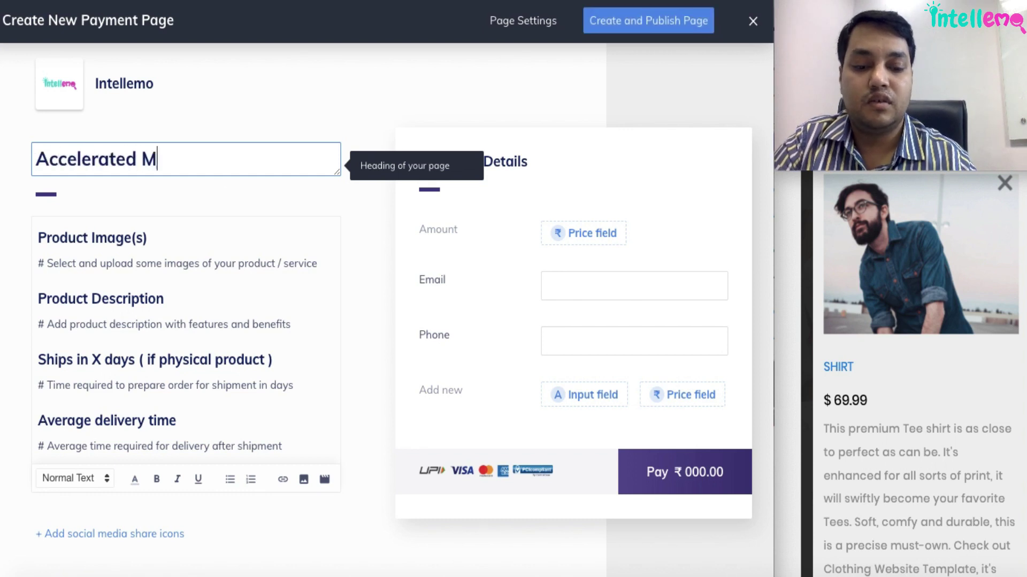
pyautogui.write('obile Pages')
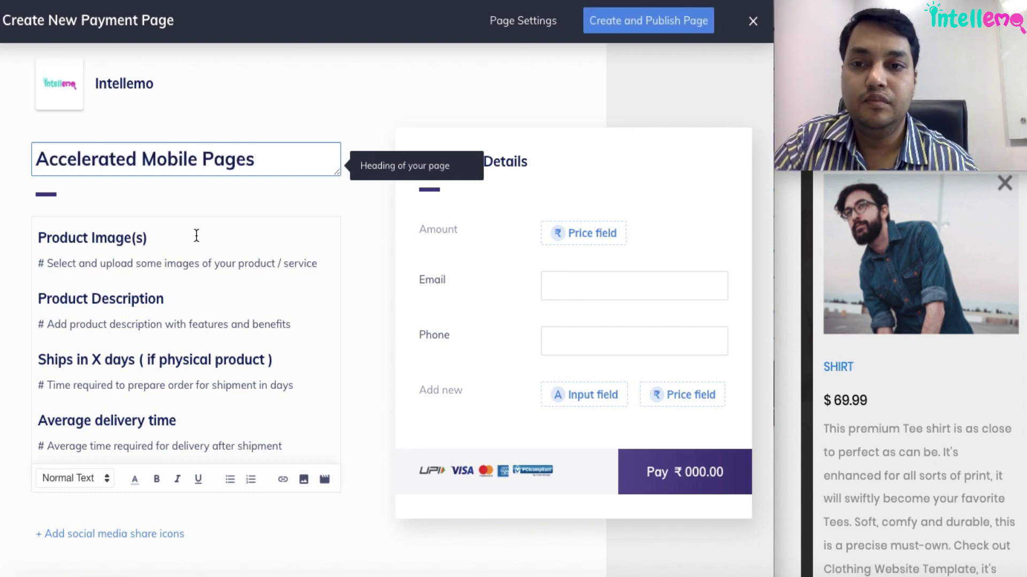
pyautogui.click(196, 236)
pyautogui.click(324, 264)
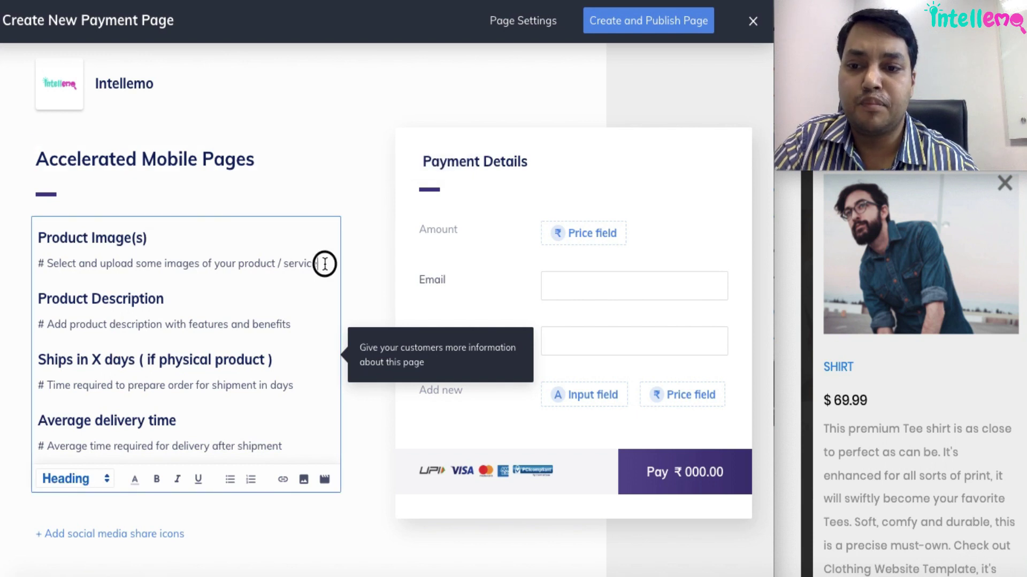
pyautogui.moveTo(325, 264); pyautogui.dragTo(39, 229)
pyautogui.write('P')
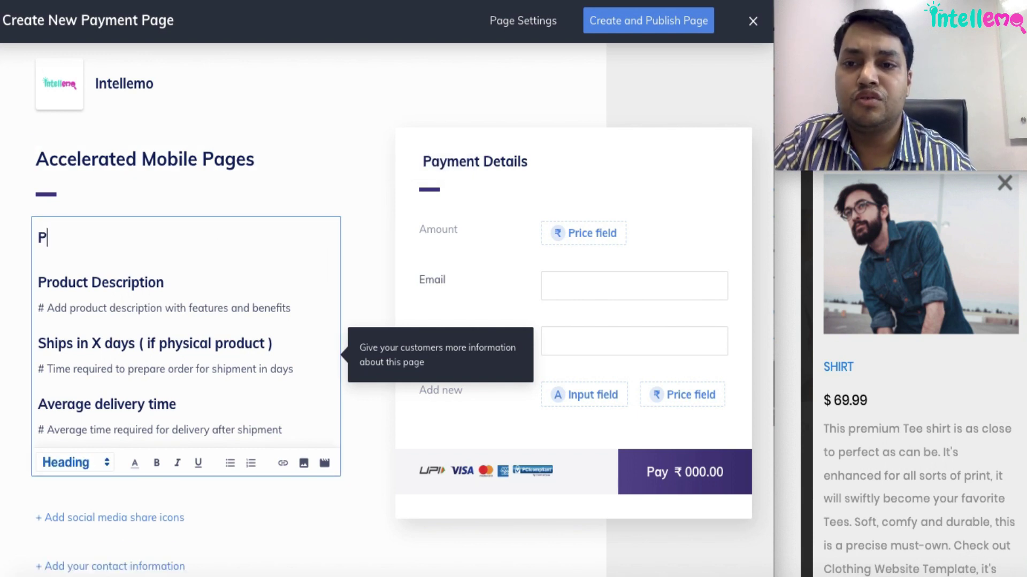
pyautogui.press('BackSpace')
pyautogui.click(38, 259)
pyautogui.press('BackSpace')
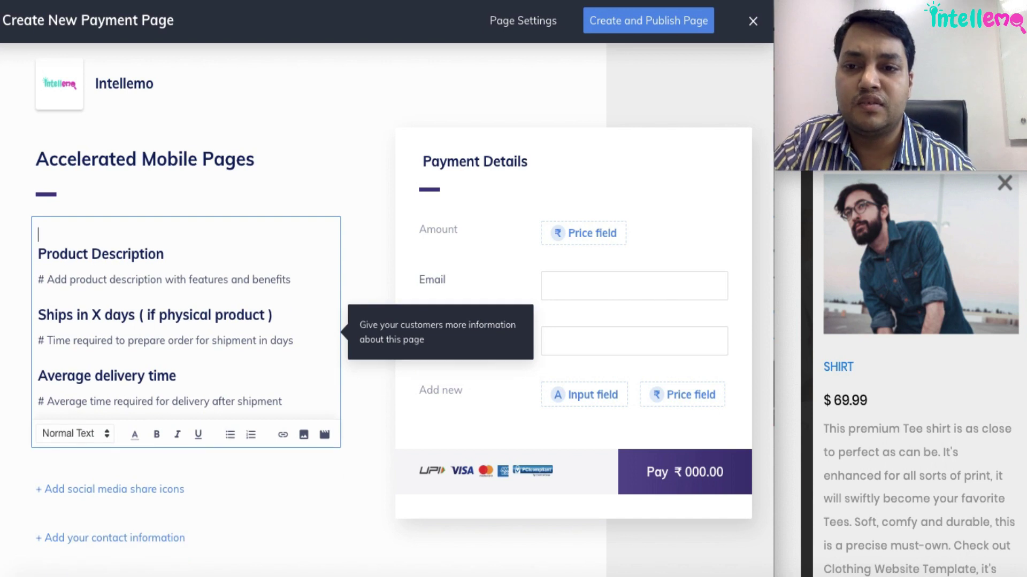
pyautogui.press('Down')
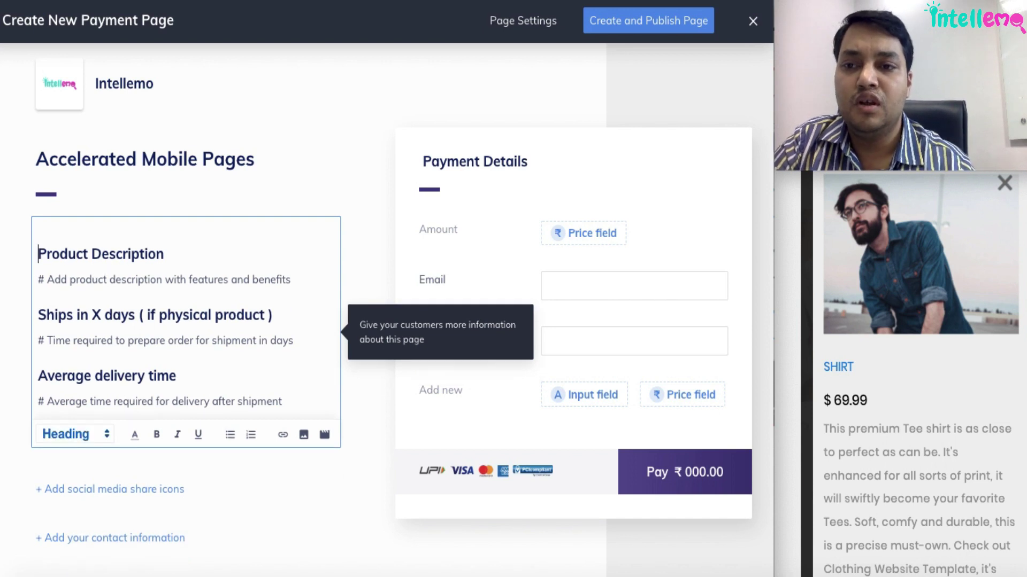
pyautogui.press('BackSpace')
# Replace the Product Description hint with 'you'll get instant pages'
pyautogui.moveTo(44, 264); pyautogui.dragTo(330, 264)
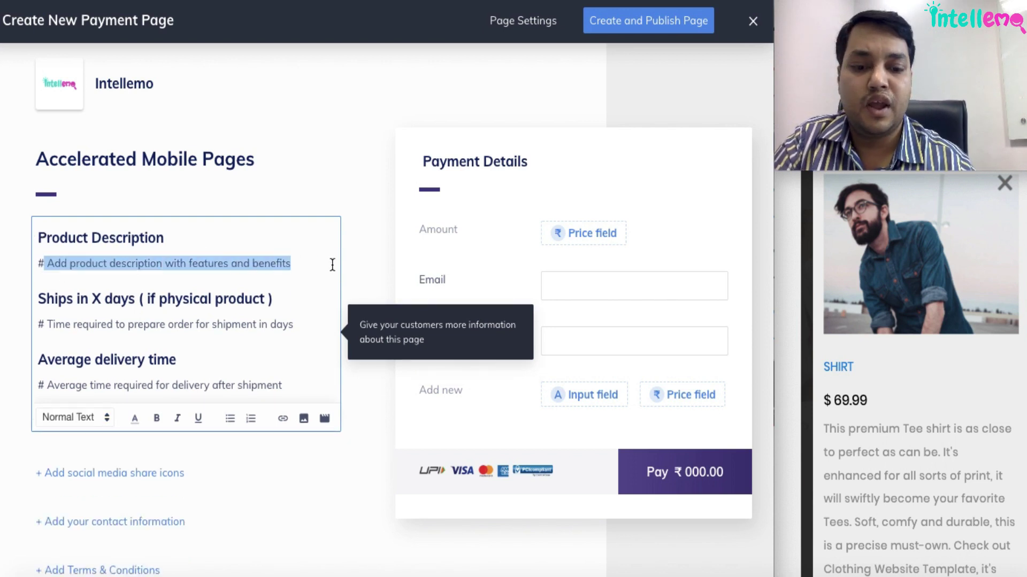
pyautogui.write("you'll get in")
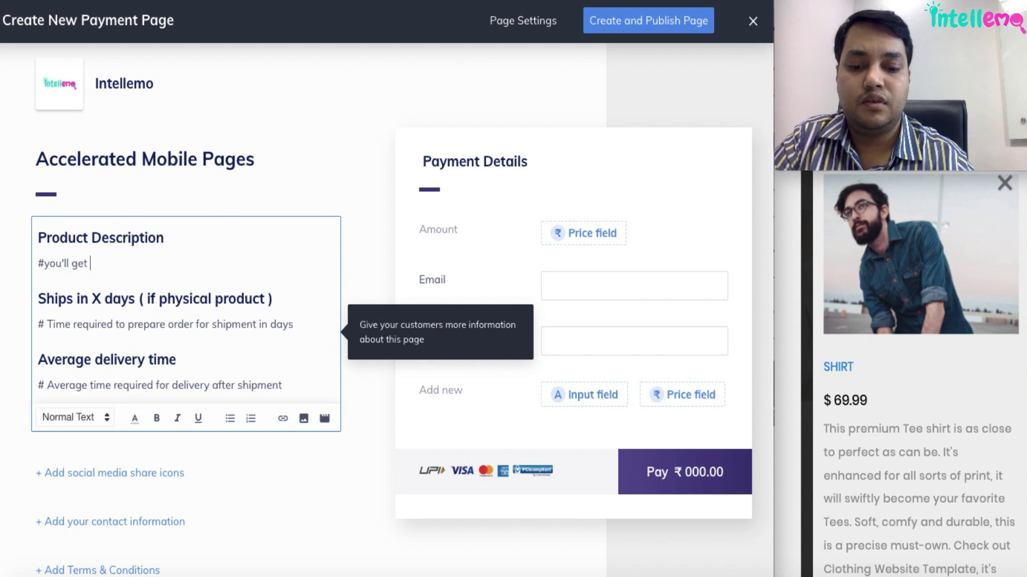
pyautogui.press('BackSpace')
pyautogui.press('BackSpace')
pyautogui.write('instant pages')
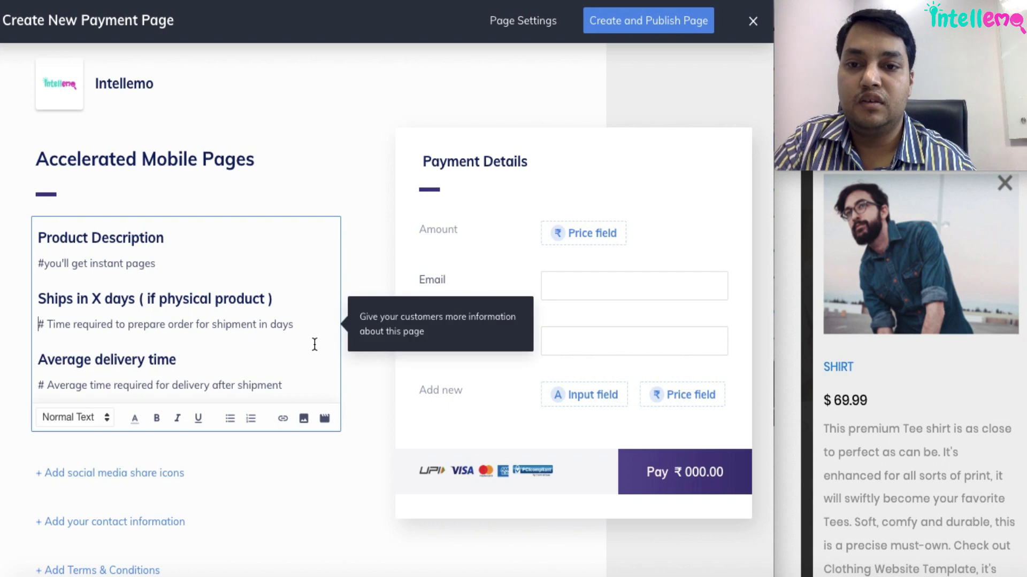
# Remove the Ships in X days section and set the delivery text to 'Delivered within 2-3 days'
pyautogui.moveTo(306, 327); pyautogui.dragTo(24, 300)
pyautogui.press('BackSpace')
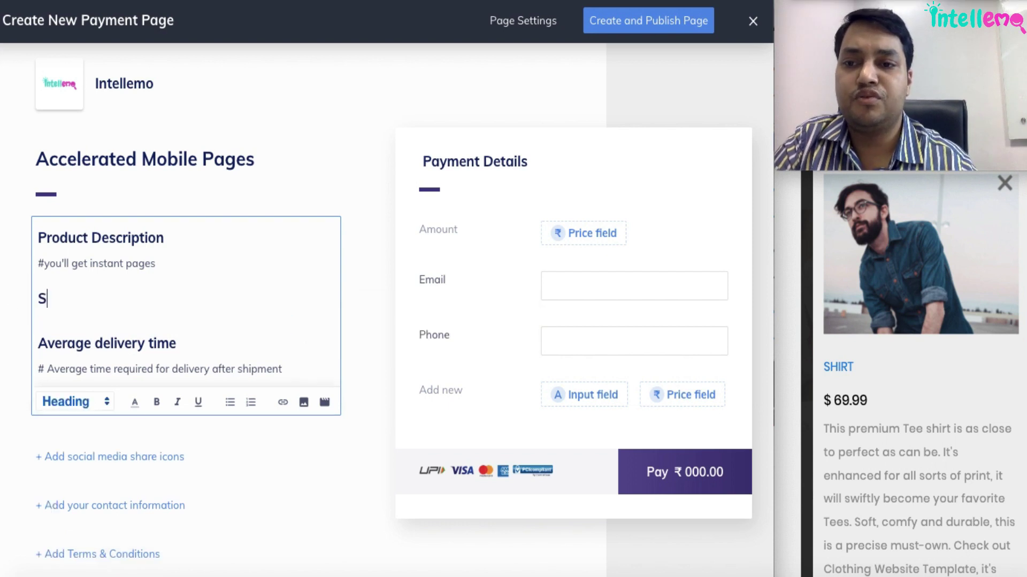
pyautogui.press('BackSpace')
pyautogui.press('BackSpace')
pyautogui.press('BackSpace')
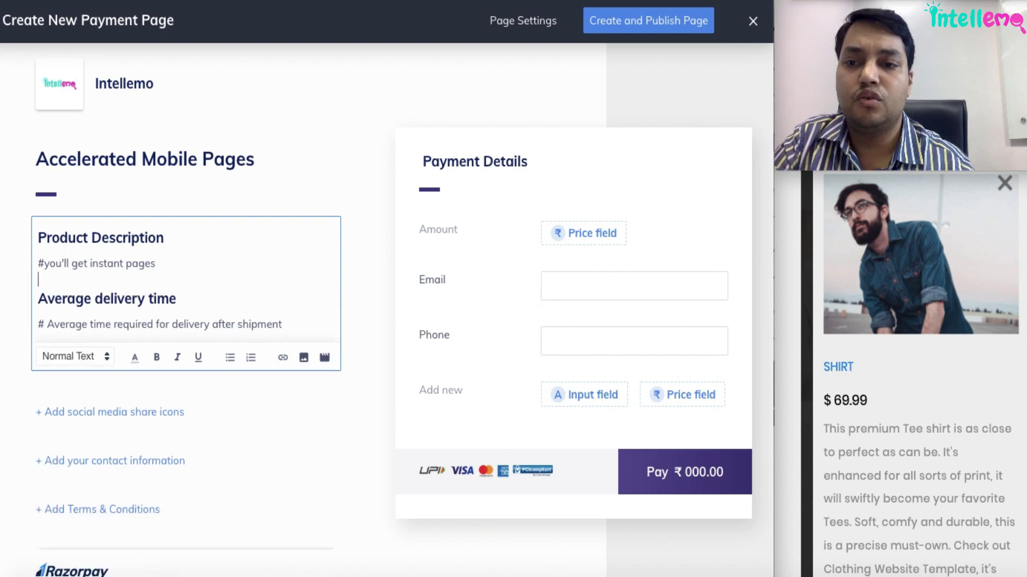
pyautogui.moveTo(288, 323); pyautogui.dragTo(47, 324)
pyautogui.write('Delivered within')
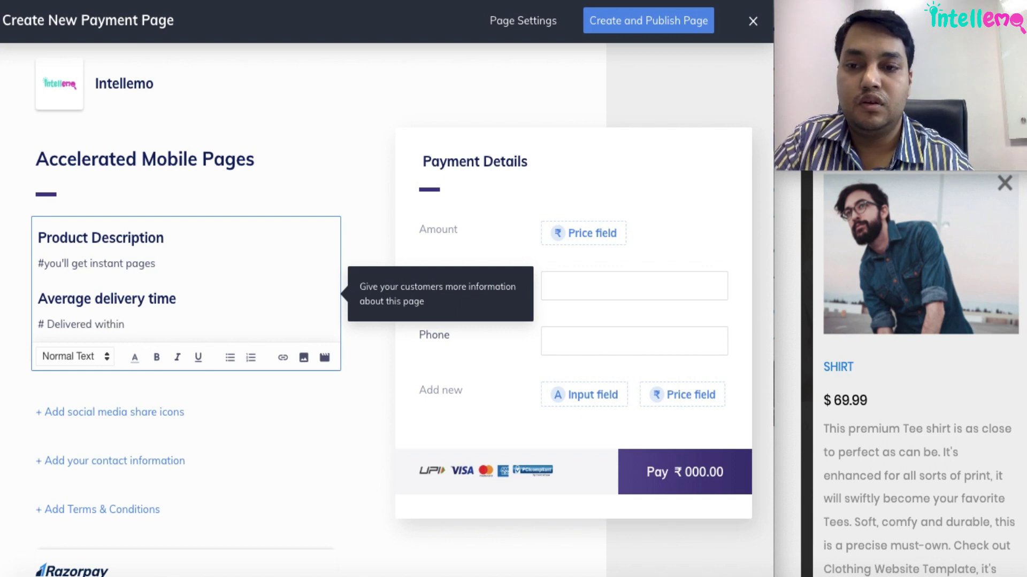
pyautogui.write('g2-3 days')
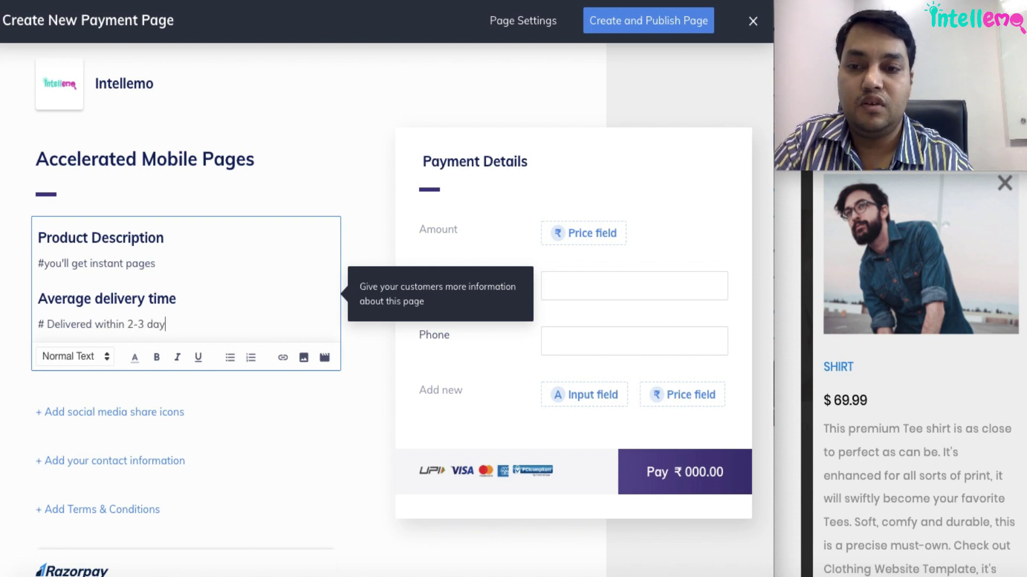
pyautogui.click(281, 400)
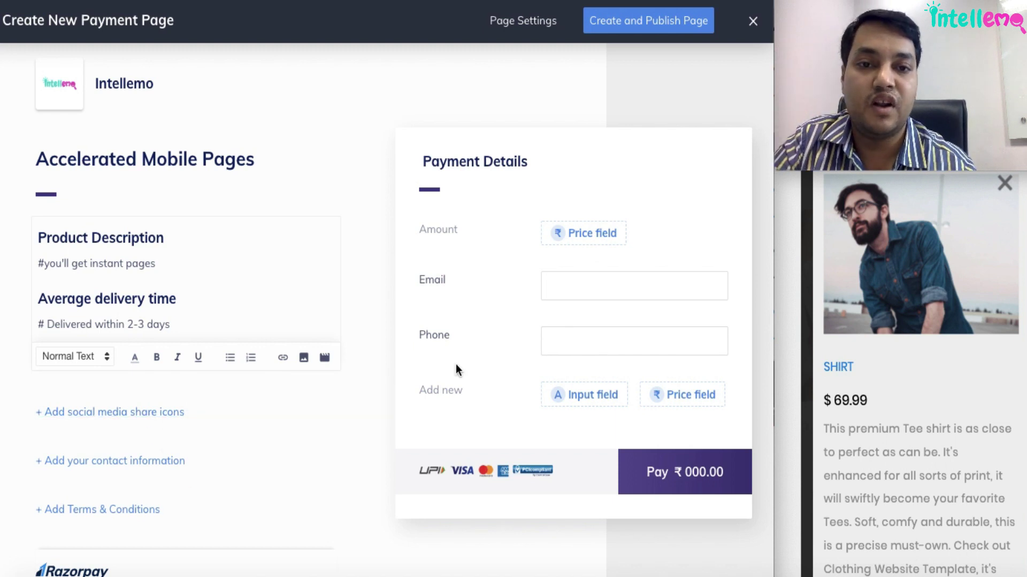
# Make the first price an Item with Quantity field labelled 'No of Pages', ready for its amount
pyautogui.click(578, 242)
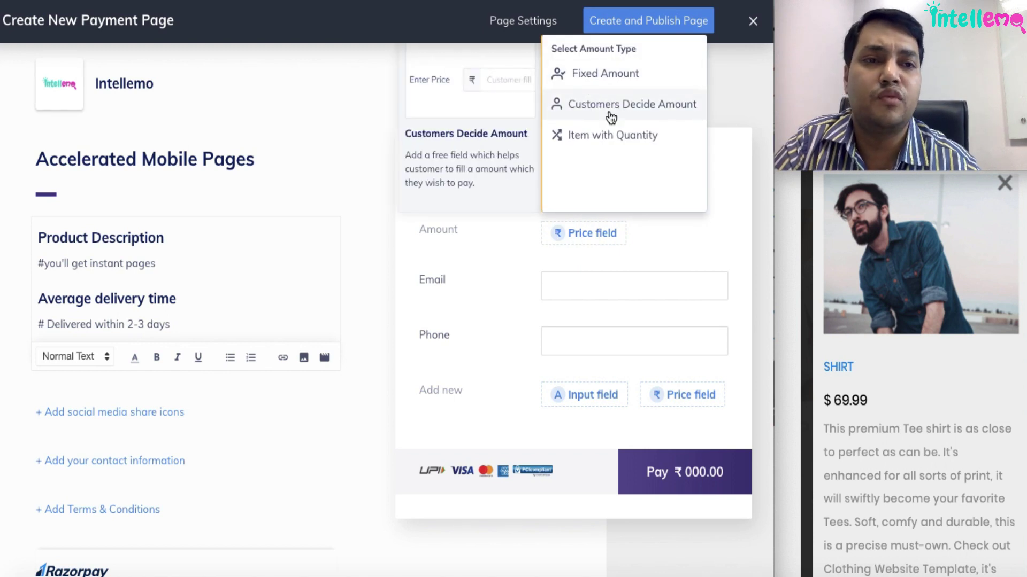
pyautogui.click(603, 140)
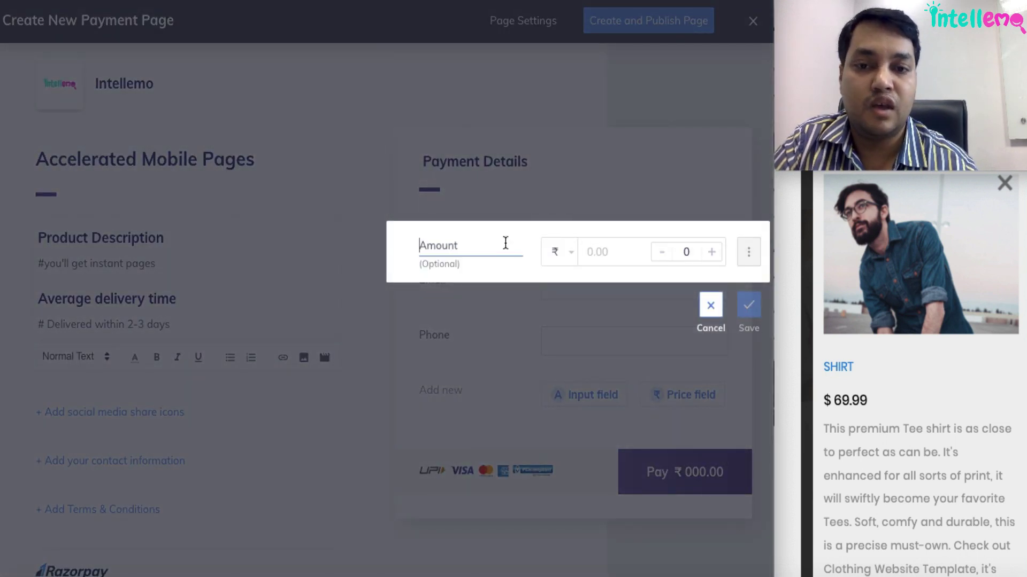
pyautogui.write('No of')
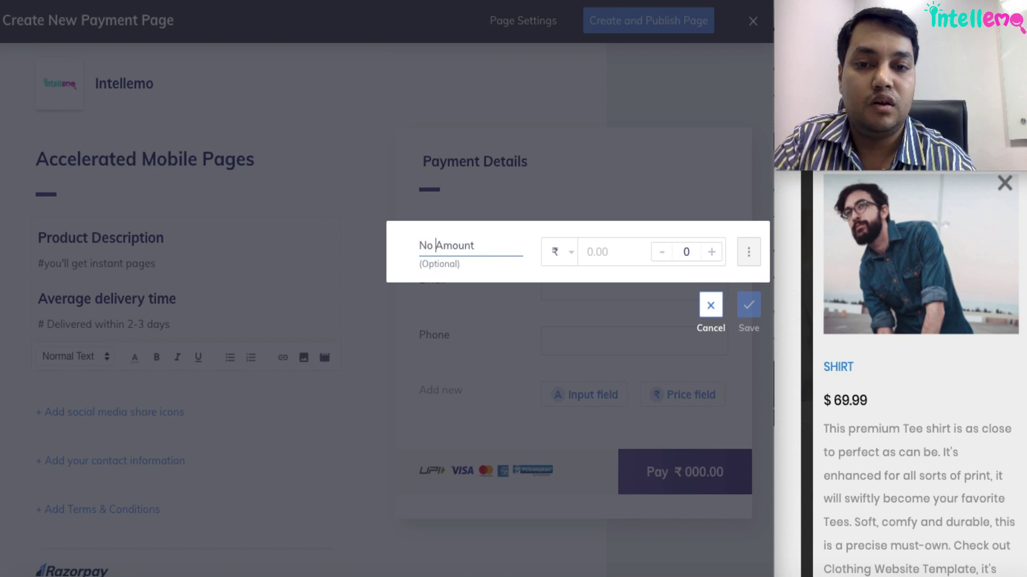
pyautogui.write(' APges')
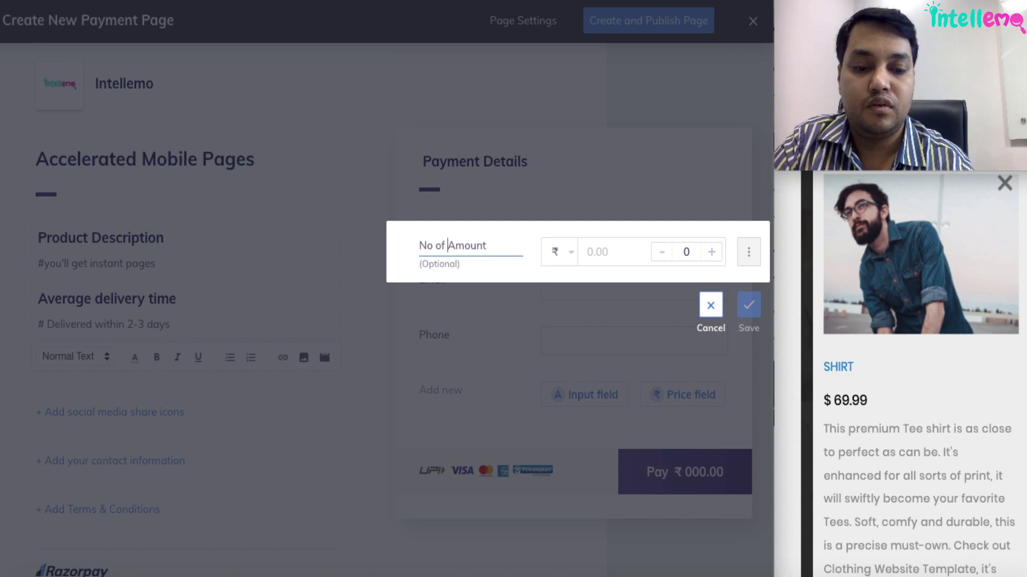
pyautogui.click(456, 246)
pyautogui.press('BackSpace')
pyautogui.press('Right')
pyautogui.write('a')
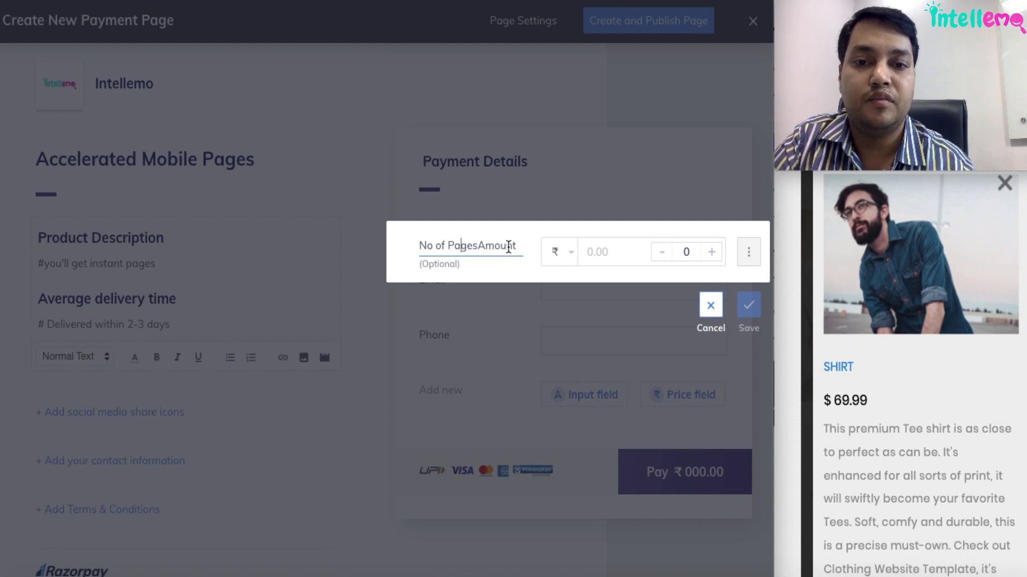
pyautogui.press('End')
pyautogui.press('BackSpace')
pyautogui.press('BackSpace')
pyautogui.press('BackSpace')
pyautogui.press('BackSpace')
pyautogui.press('BackSpace')
pyautogui.press('BackSpace')
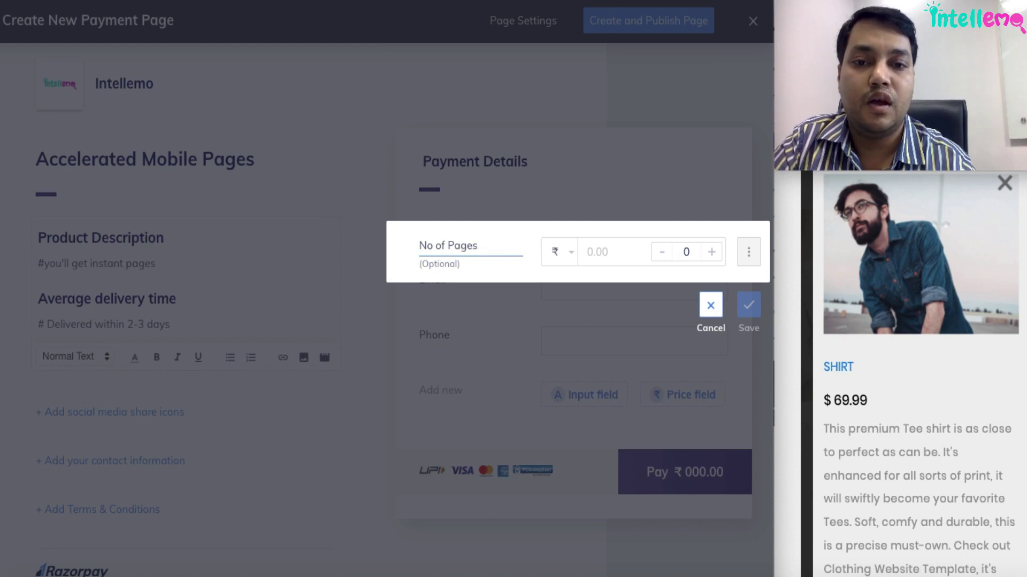
pyautogui.click(592, 252)
# Save the No of Pages price as 1000 and add a Large Textarea field labelled Address
pyautogui.write('1000')
pyautogui.click(748, 305)
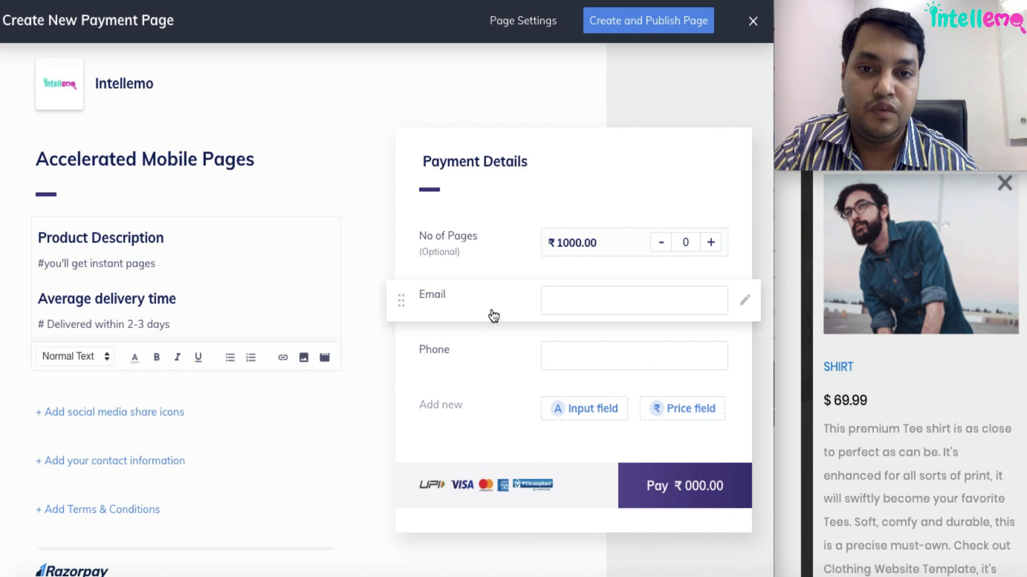
pyautogui.click(595, 411)
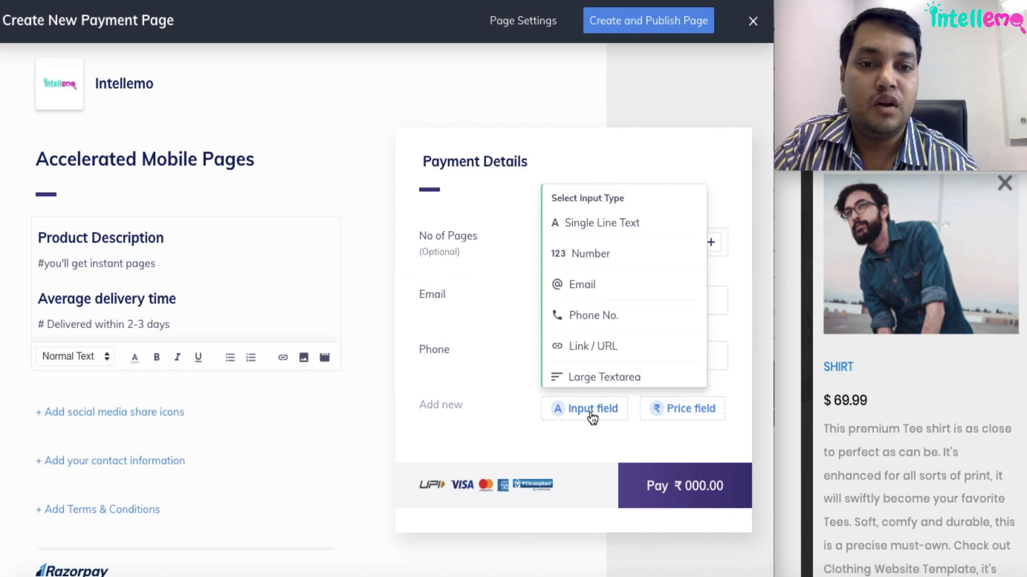
pyautogui.scroll(-1, 652, 310)
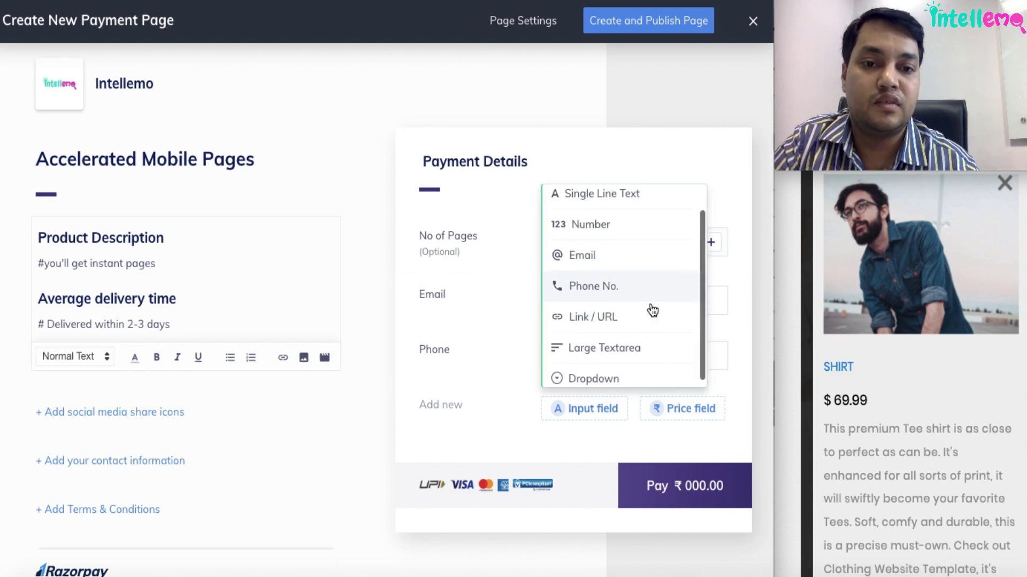
pyautogui.scroll(1, 647, 320)
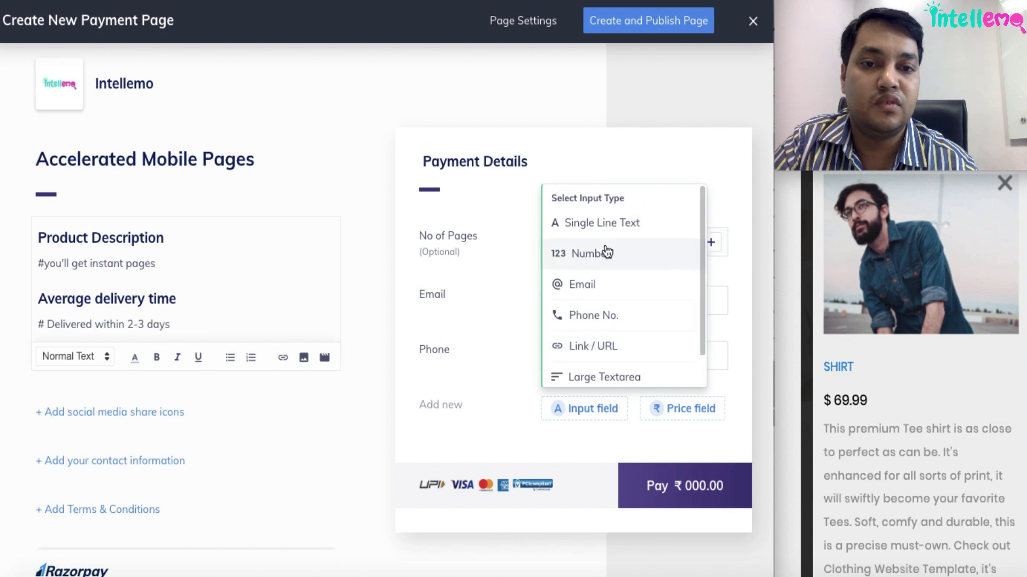
pyautogui.scroll(-1, 620, 299)
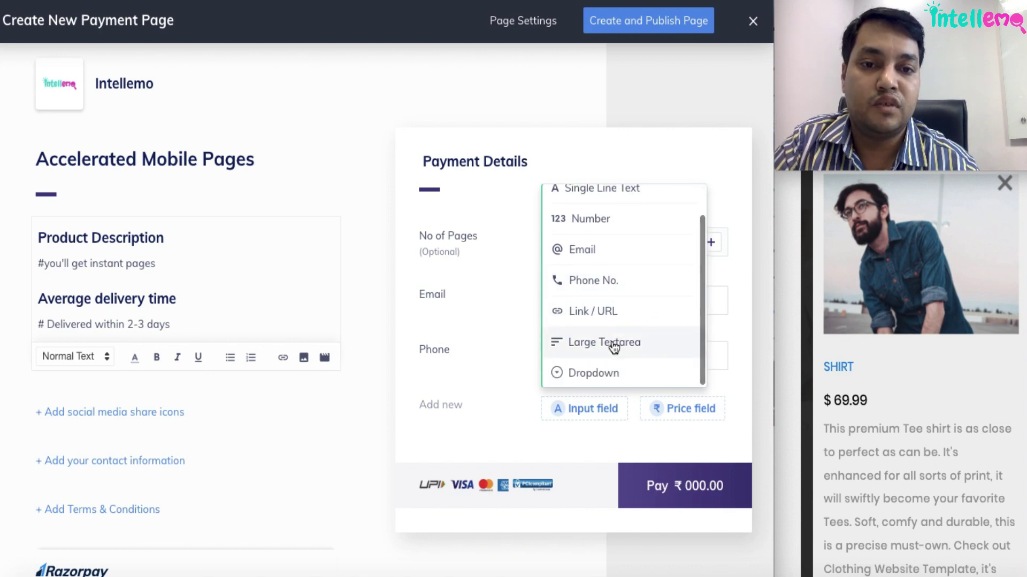
pyautogui.click(619, 337)
pyautogui.write('Address')
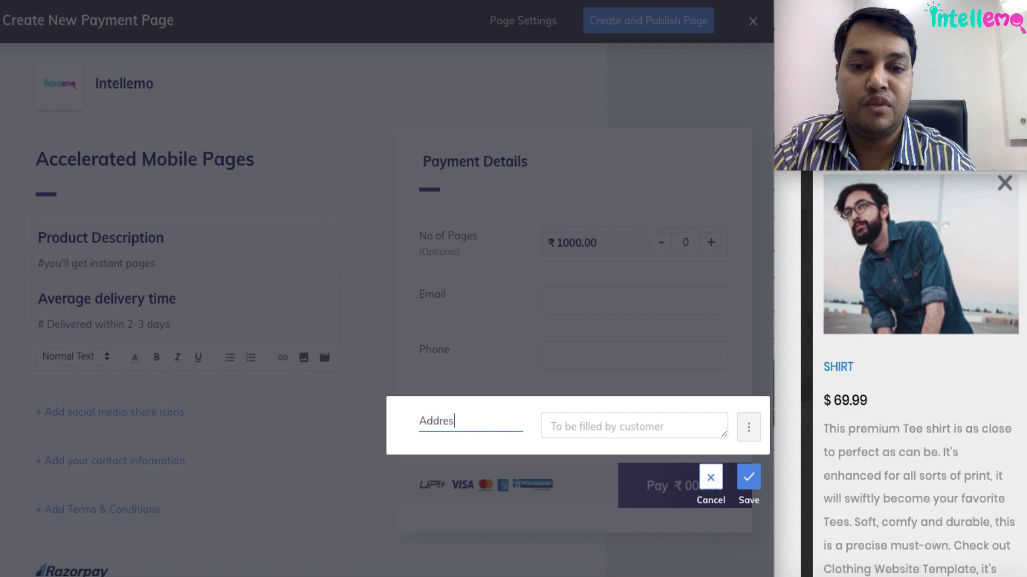
pyautogui.click(748, 477)
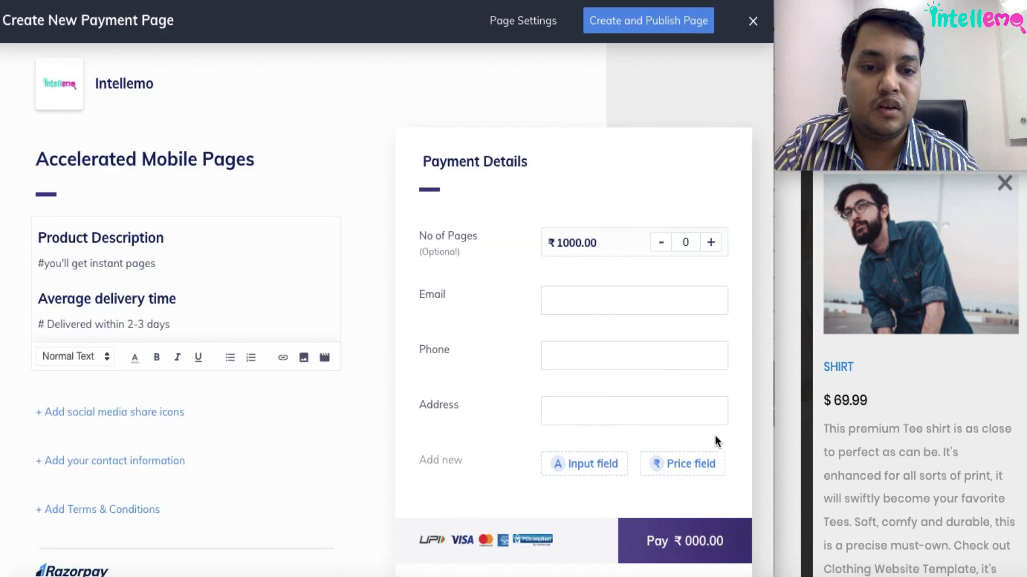
# Add a Single Line Text customer field labelled City
pyautogui.click(593, 464)
pyautogui.scroll(1, 595, 274)
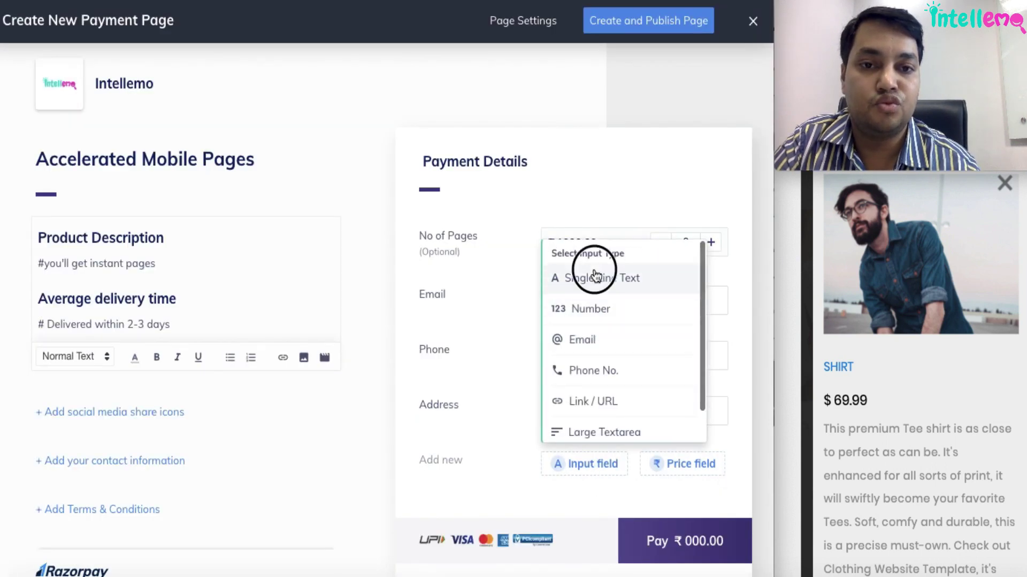
pyautogui.click(593, 275)
pyautogui.write('City')
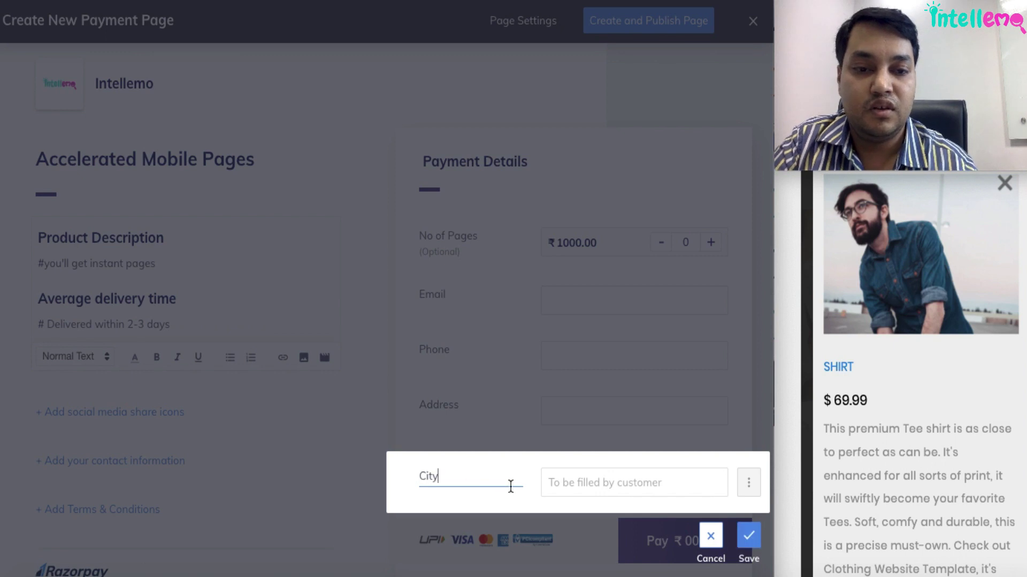
pyautogui.click(748, 535)
pyautogui.scroll(-2, 428, 347)
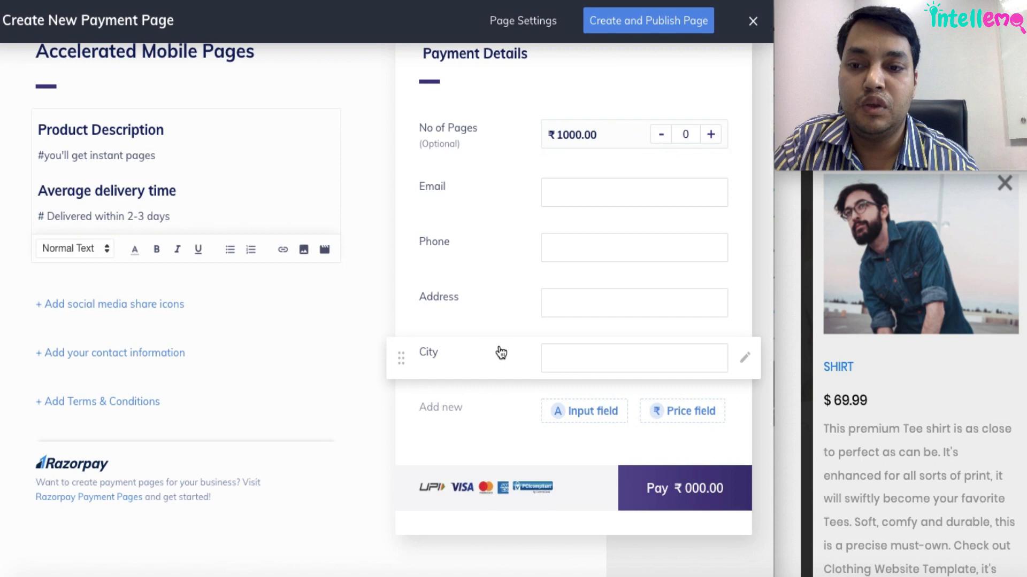
pyautogui.scroll(2, 250, 309)
# Publish the page, copy its short link from the success dialog, and open a new browser tab
pyautogui.click(659, 31)
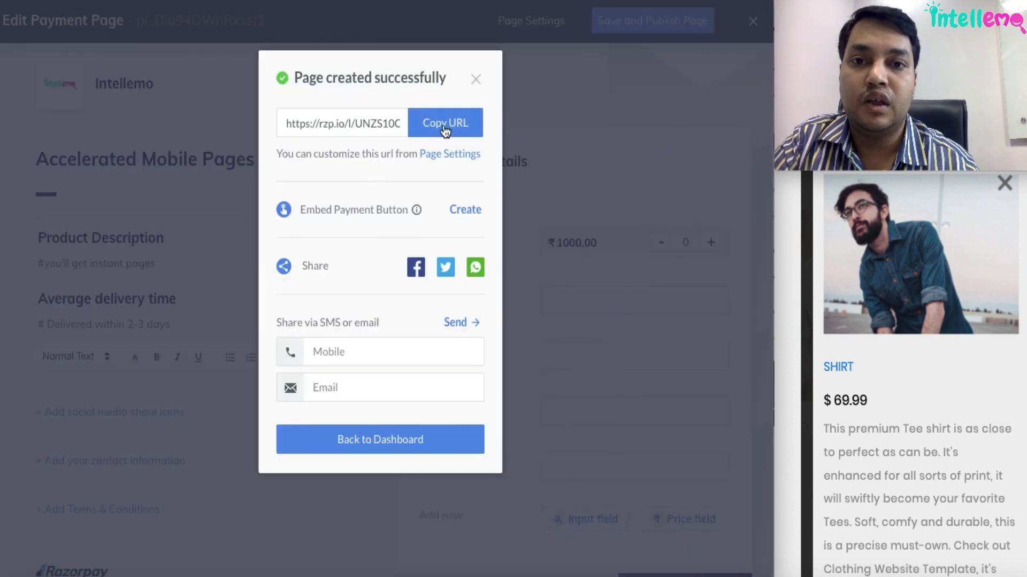
pyautogui.click(444, 128)
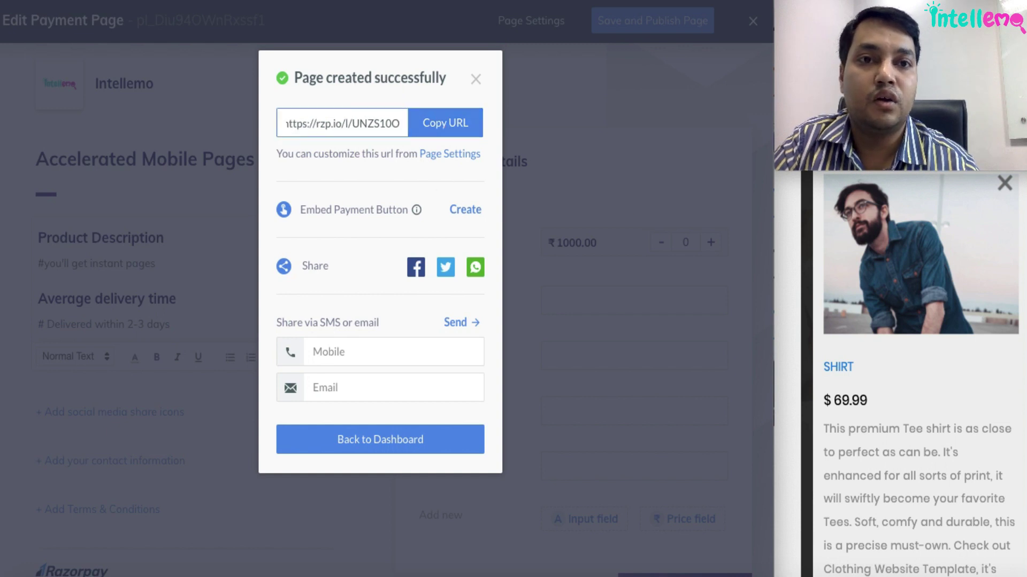
pyautogui.press('super+t')
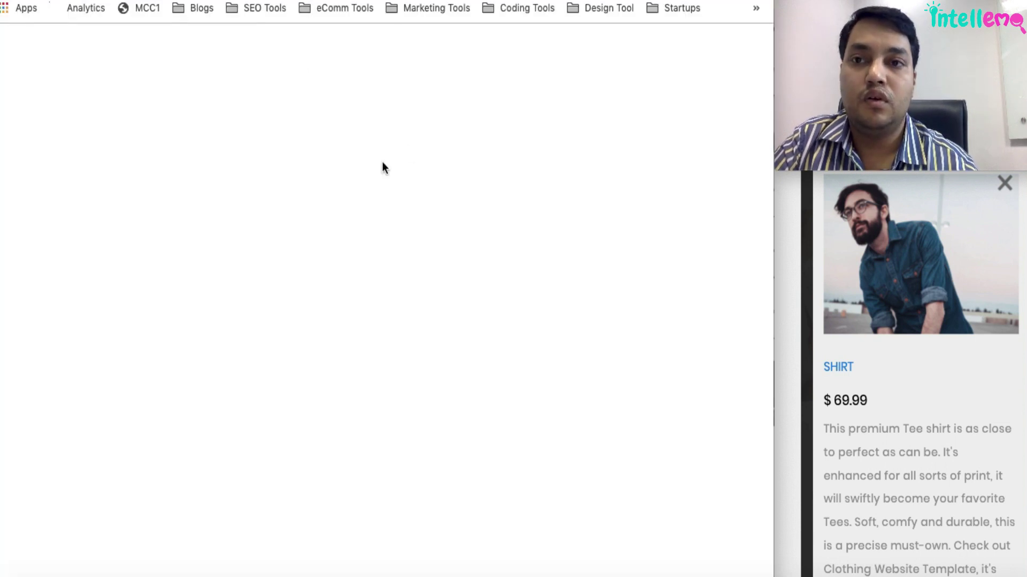
# Load the published page from the copied link and look over its description text
pyautogui.press('super+v')
pyautogui.press('Return')
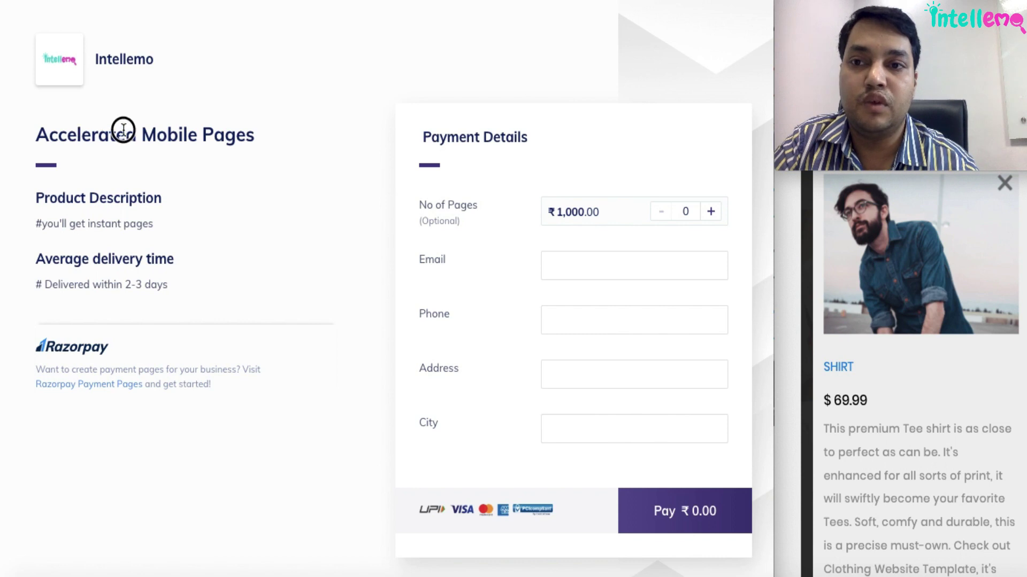
pyautogui.moveTo(88, 184); pyautogui.dragTo(194, 222)
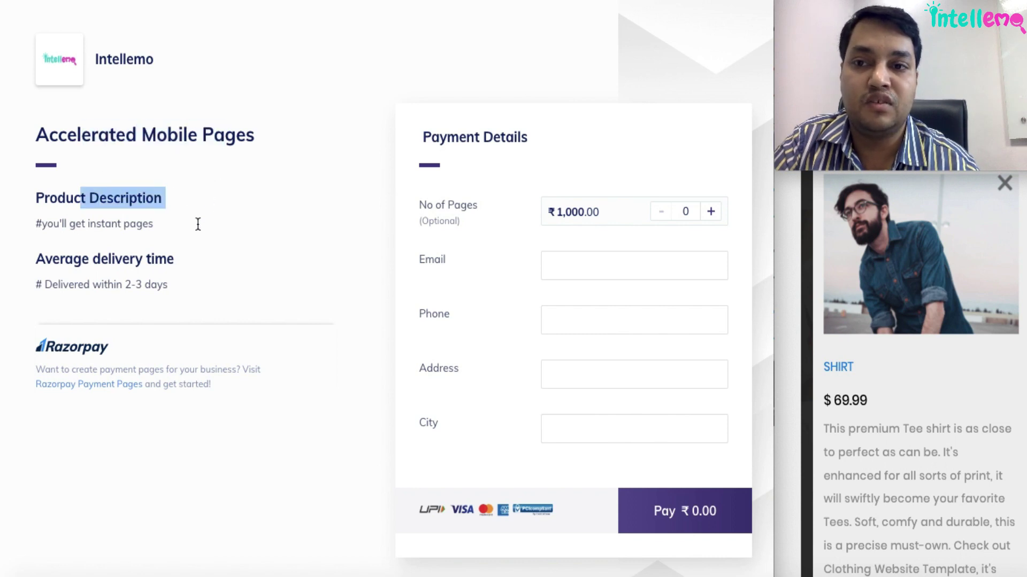
pyautogui.moveTo(116, 259); pyautogui.dragTo(200, 278)
pyautogui.click(200, 275)
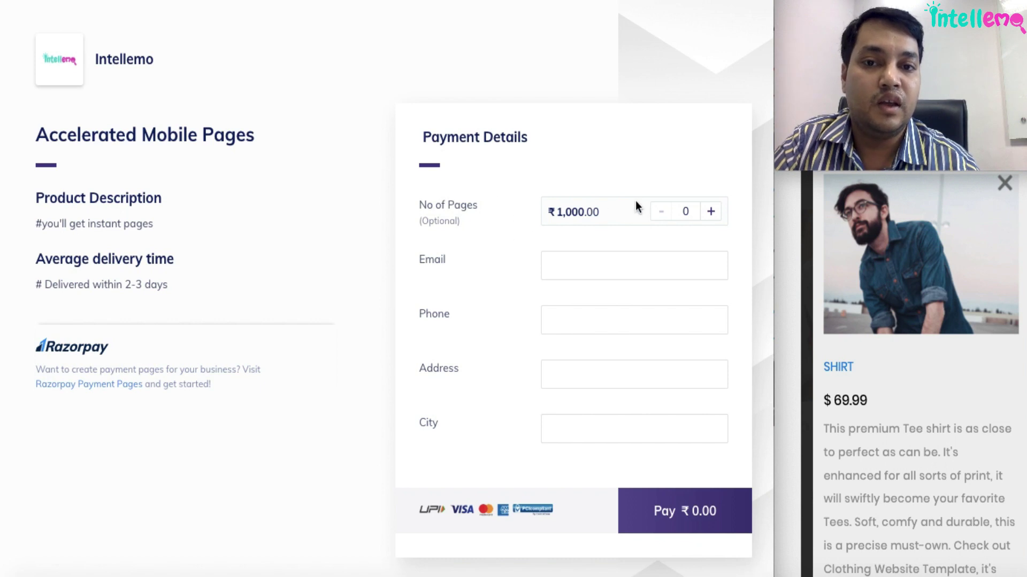
# Raise No of Pages to 5 so the total reads ₹5,000.00
pyautogui.click(711, 212)
pyautogui.click(712, 212)
pyautogui.click(711, 213)
pyautogui.click(712, 212)
pyautogui.click(711, 212)
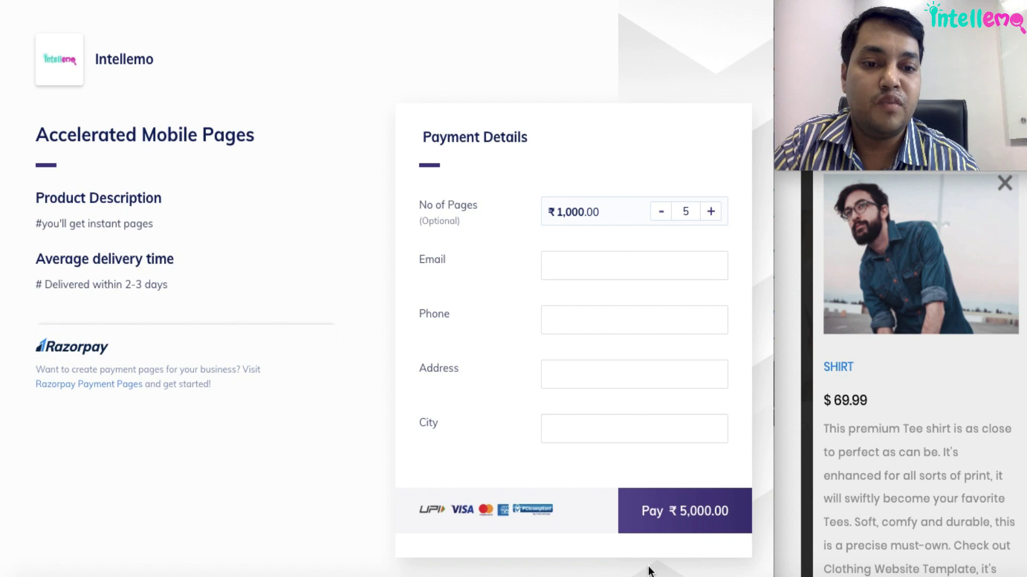
# Submit the ₹5,000.00 payment with blank details so Email, Phone, Address and City show as required
pyautogui.click(705, 517)
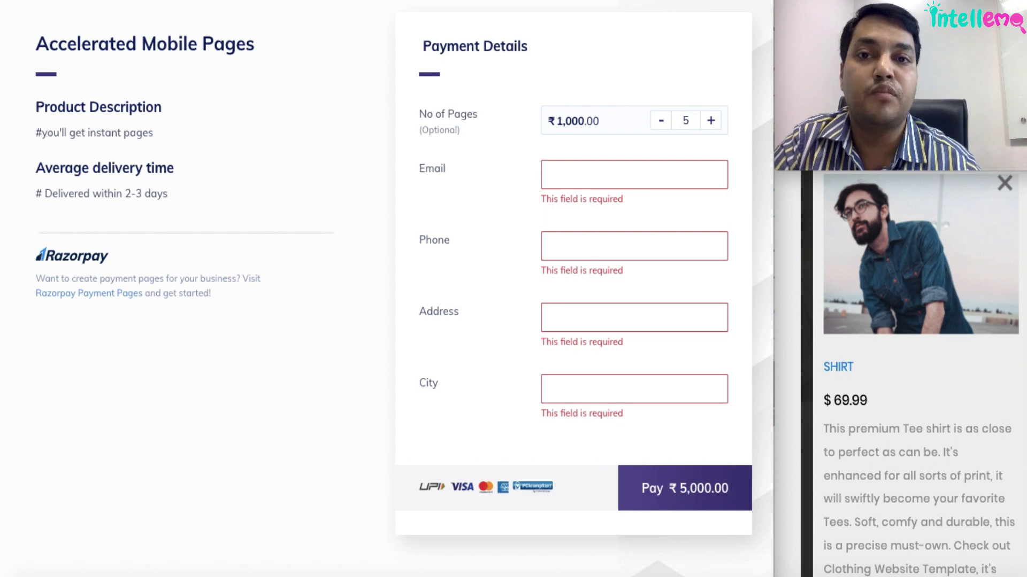
pyautogui.scroll(1, 352, 233)
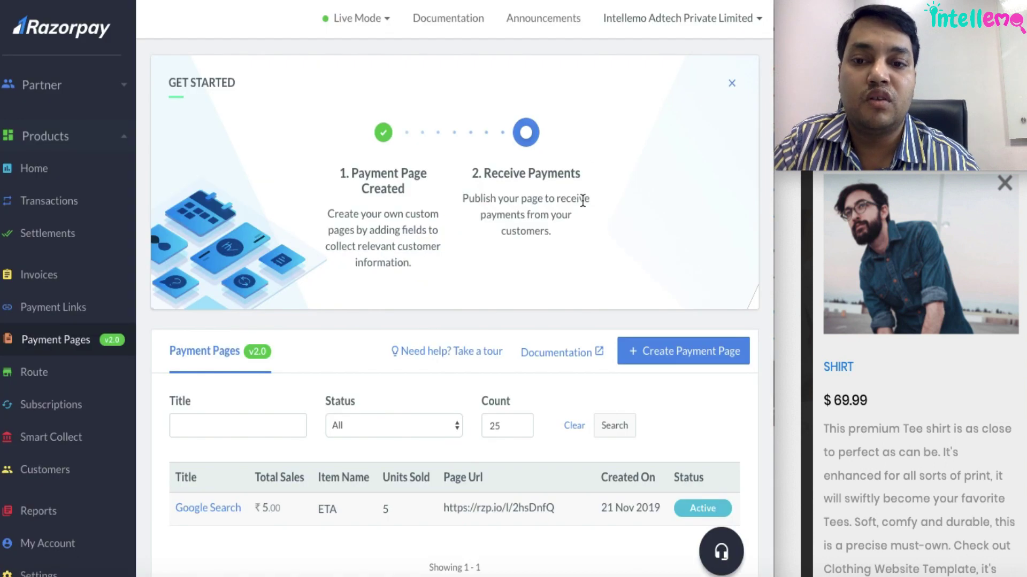
# Open the Google Search payment page's details from the Payment Pages list
pyautogui.scroll(-2, 583, 200)
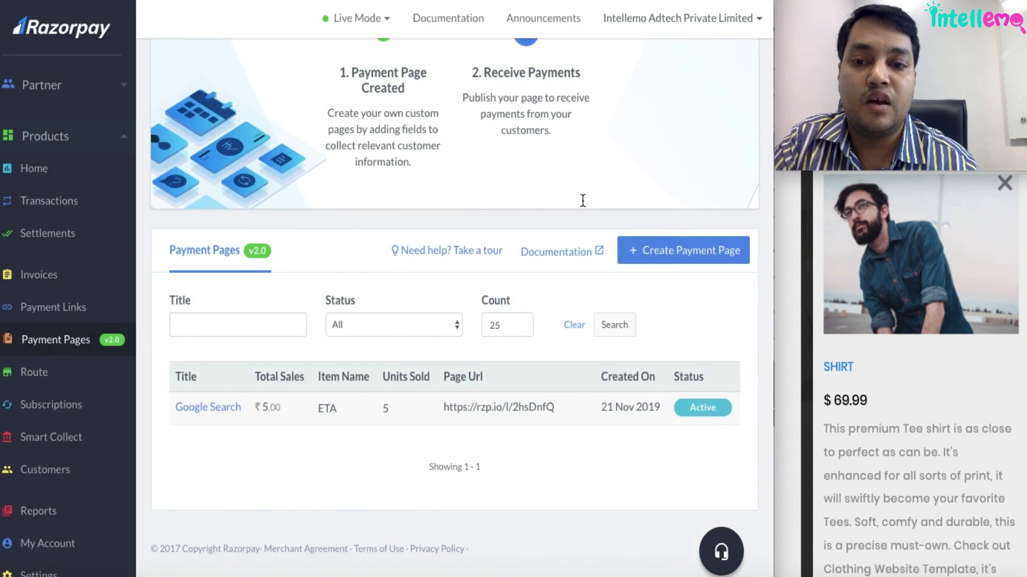
pyautogui.moveTo(214, 411)
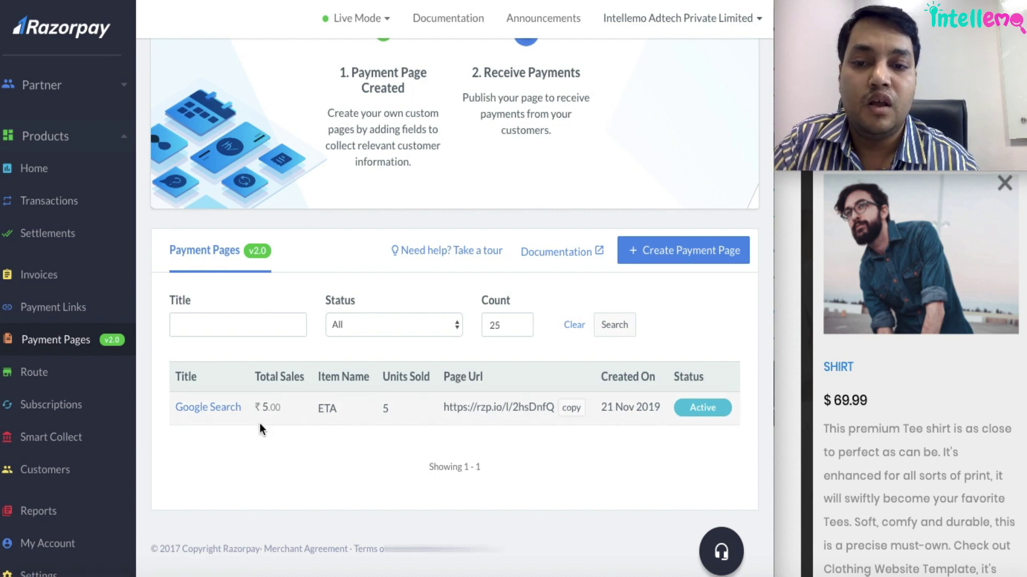
pyautogui.click(230, 416)
pyautogui.scroll(-5, 358, 349)
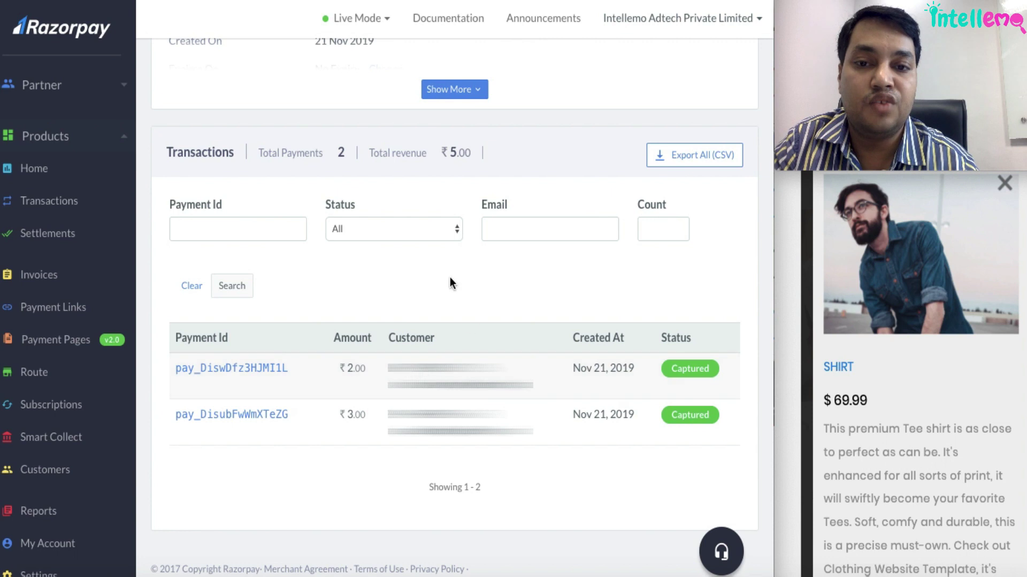
# Review its Transactions table: two captured payments totalling ₹5.00 and each payer's email
pyautogui.moveTo(388, 385); pyautogui.dragTo(533, 385)
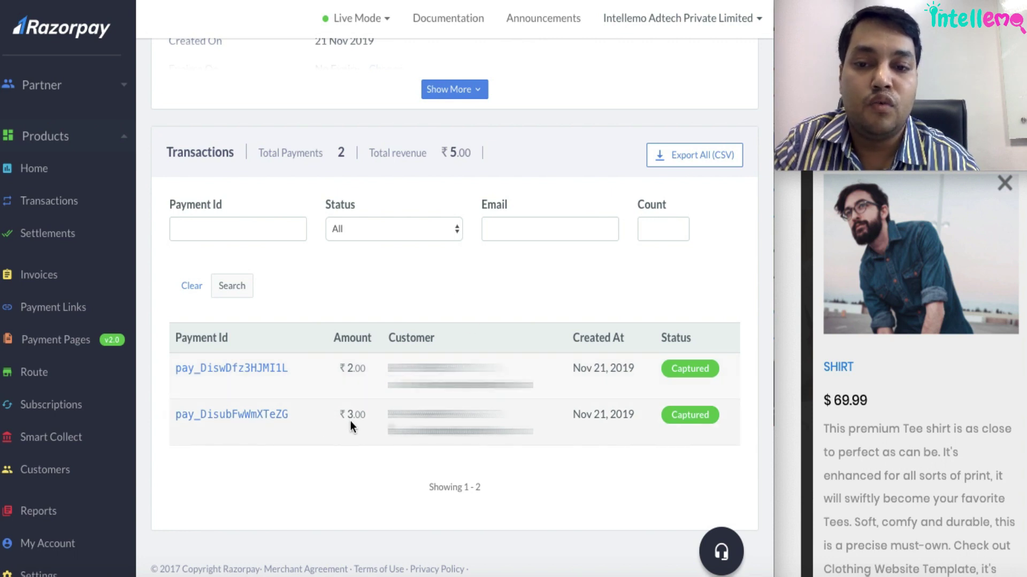
pyautogui.moveTo(388, 432); pyautogui.dragTo(556, 432)
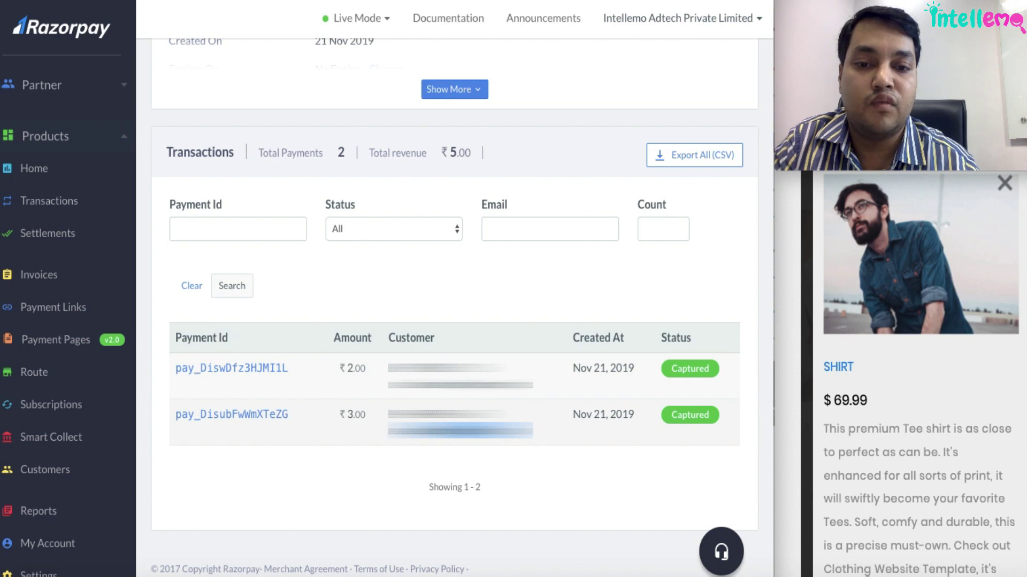
pyautogui.scroll(-1, 396, 422)
pyautogui.scroll(3, 395, 422)
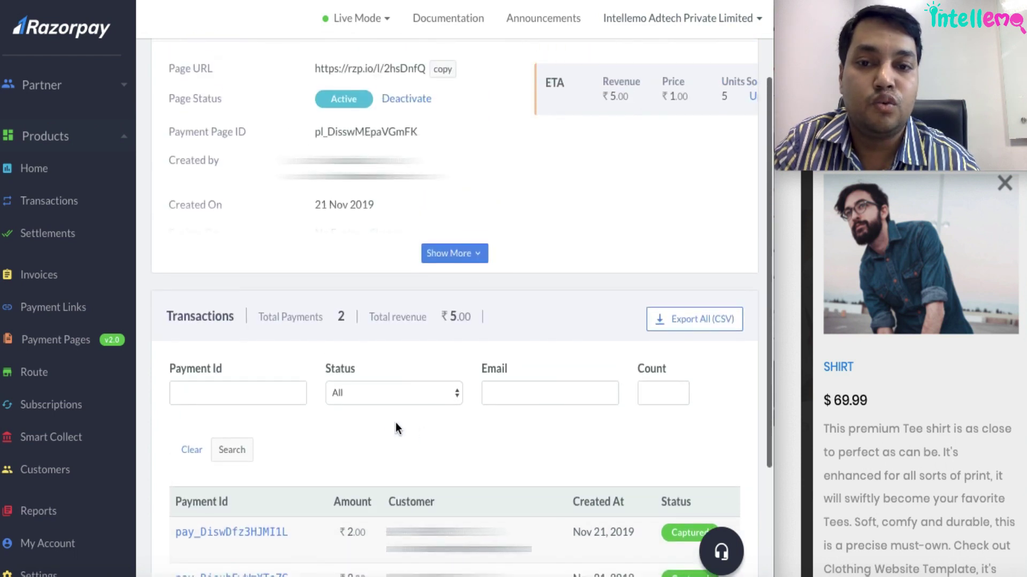
pyautogui.scroll(2, 396, 425)
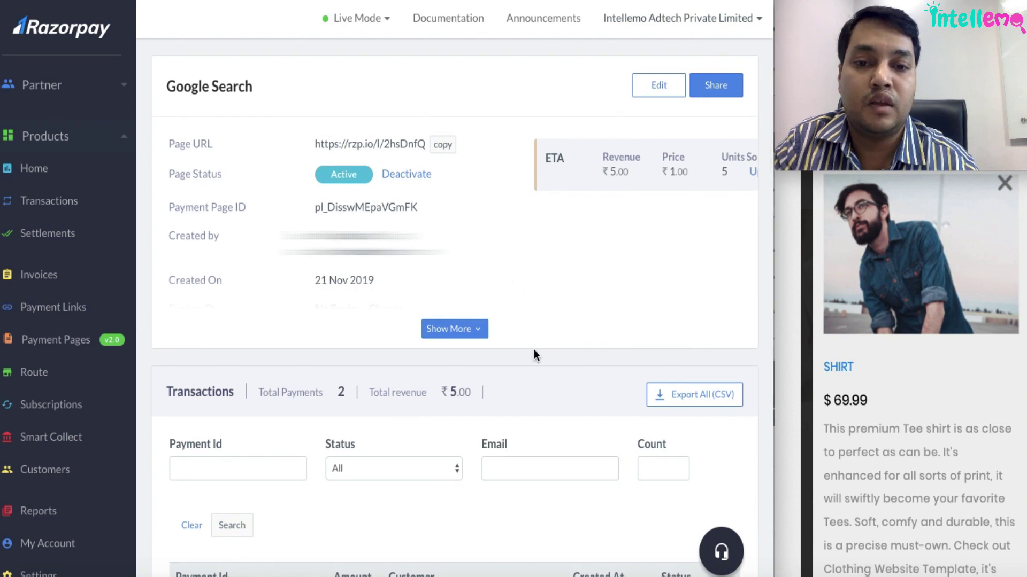
pyautogui.scroll(-1, 531, 368)
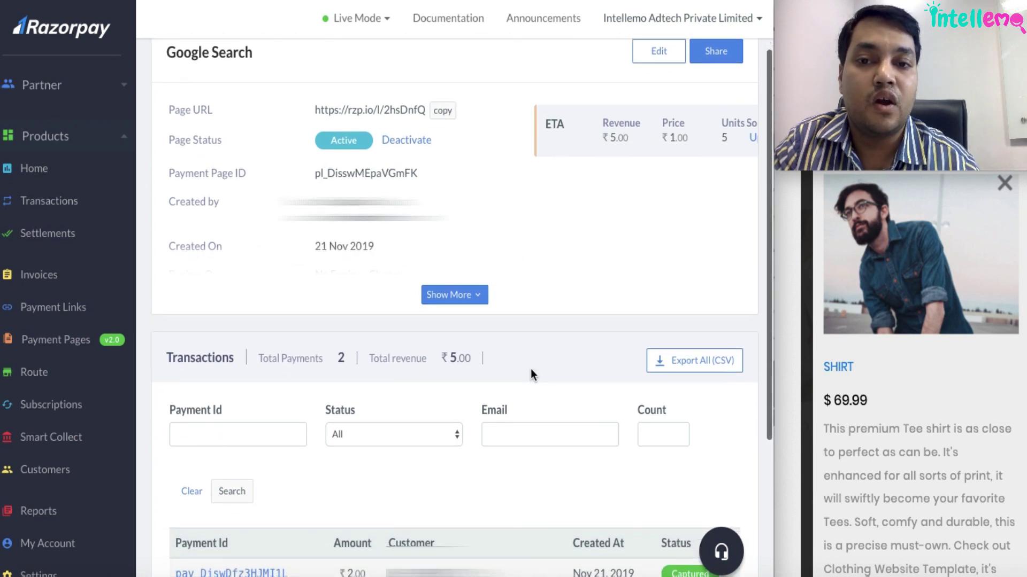
pyautogui.scroll(1, 531, 367)
pyautogui.scroll(1, 531, 368)
pyautogui.scroll(-3, 611, 296)
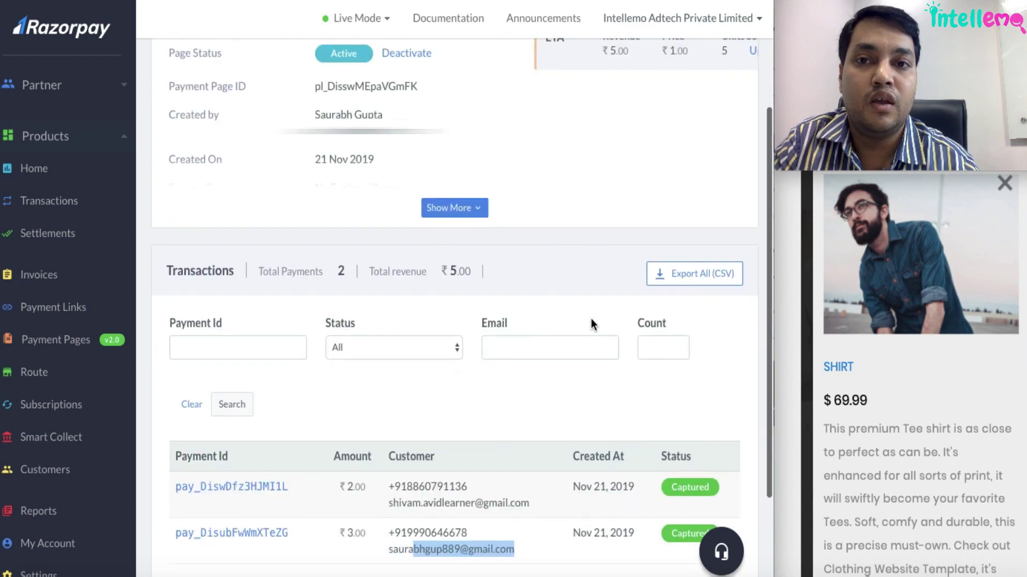
pyautogui.scroll(1, 591, 321)
pyautogui.scroll(3, 592, 318)
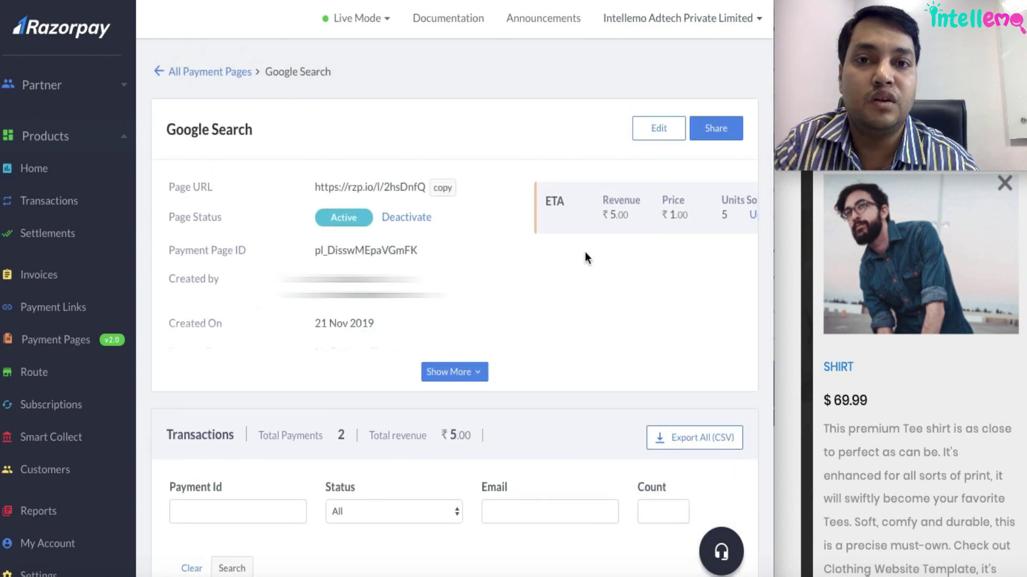